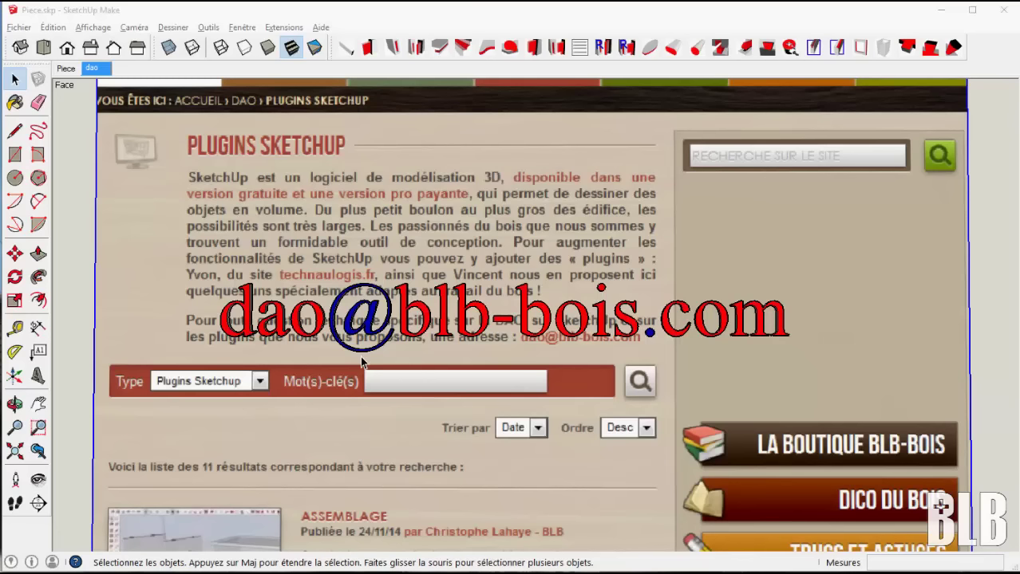
Switch from the 'dao' scene to the Piece scene, showing the empty model with only its axes.
click(67, 69)
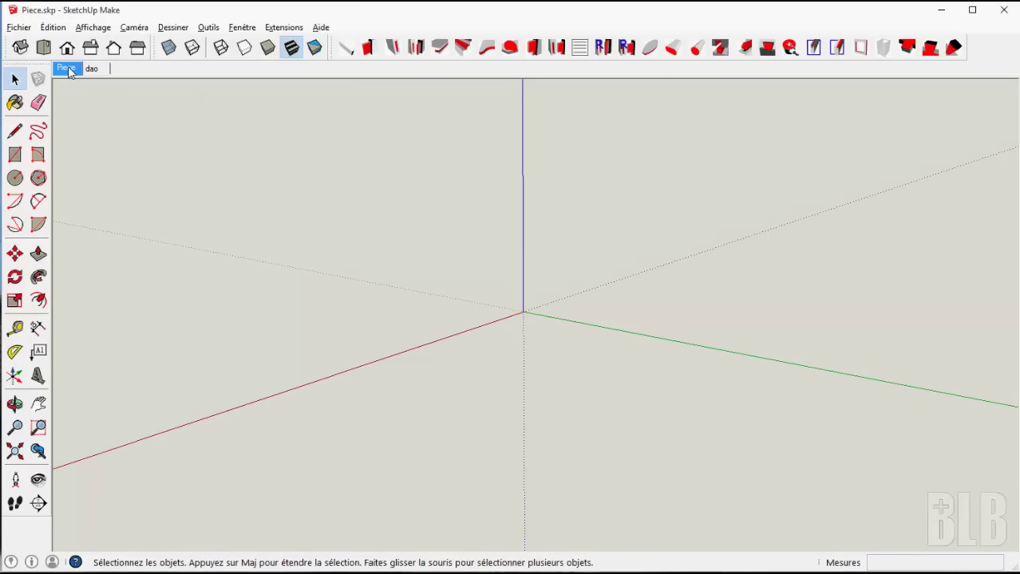
Check the Extensions menu, then launch the Piece plugin from its toolbar button.
click(292, 32)
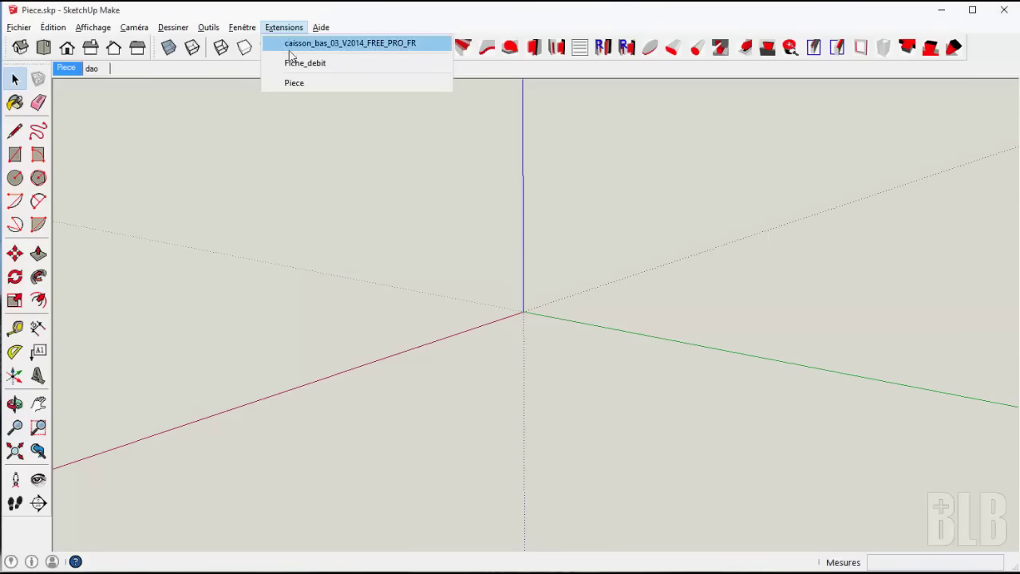
click(308, 14)
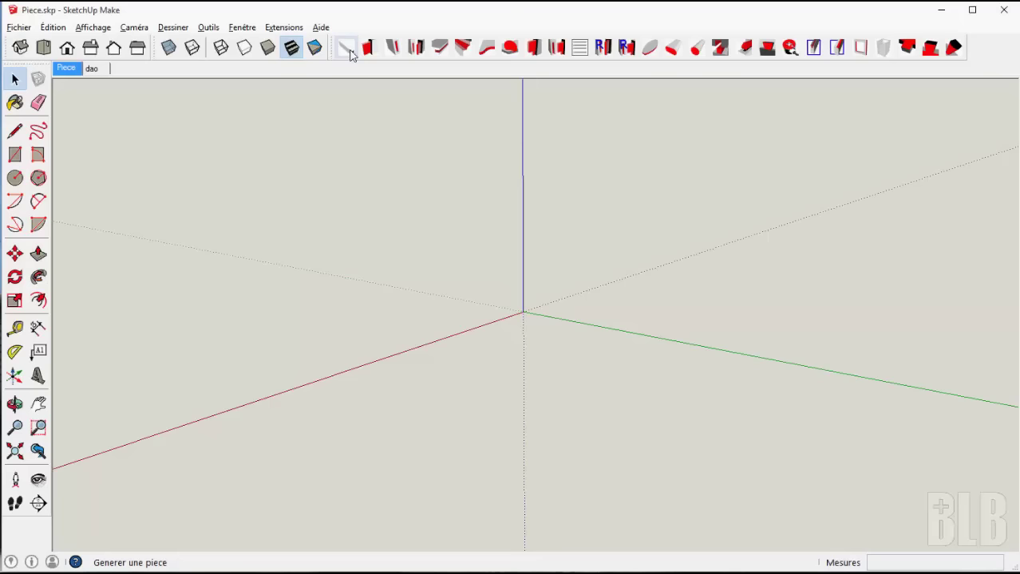
click(351, 55)
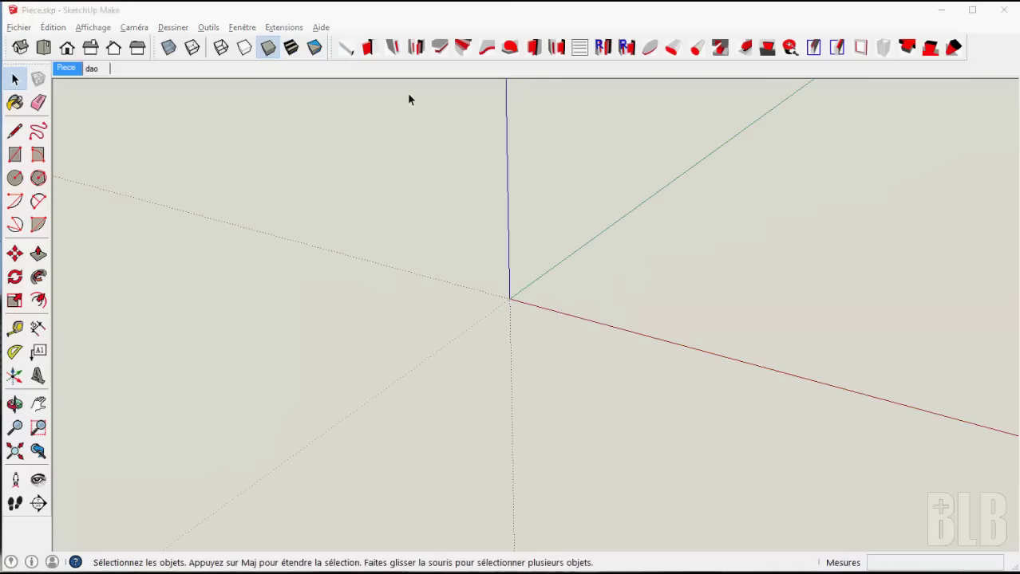
Generate a 500 × 70 × 24 mm Erable board named 'Piece' from the Piece dialog.
click(346, 49)
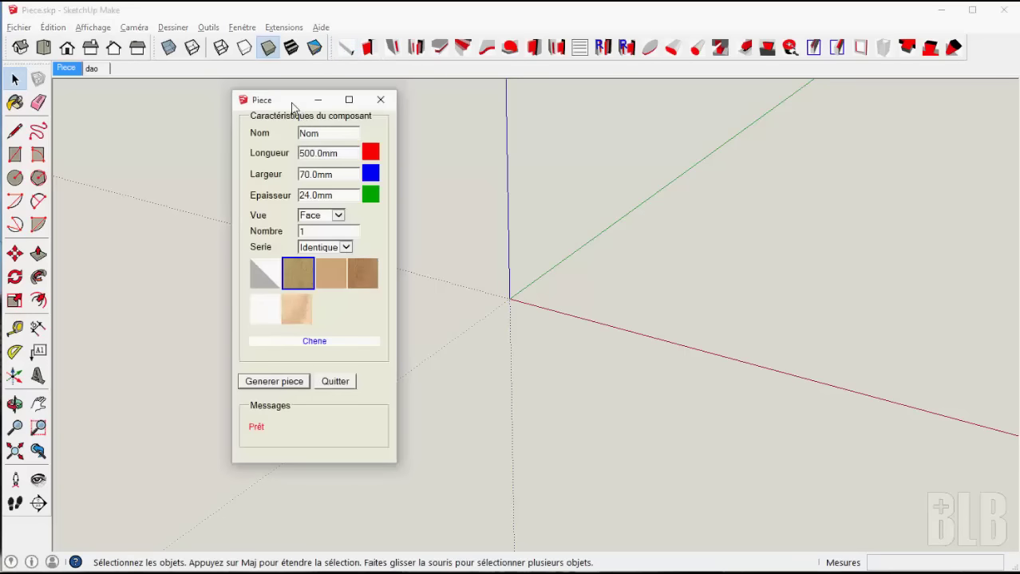
drag(295, 105, 379, 123)
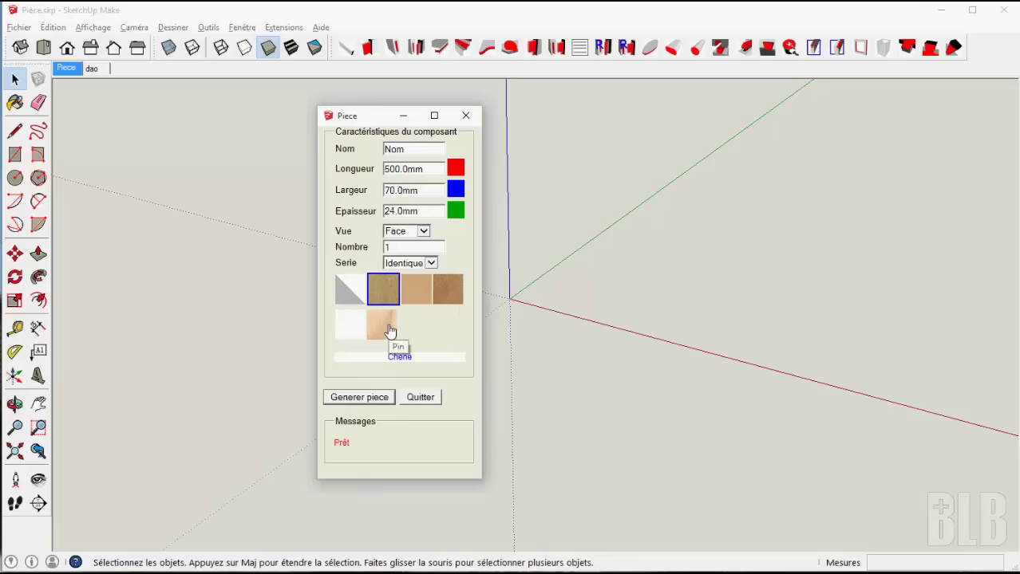
click(421, 292)
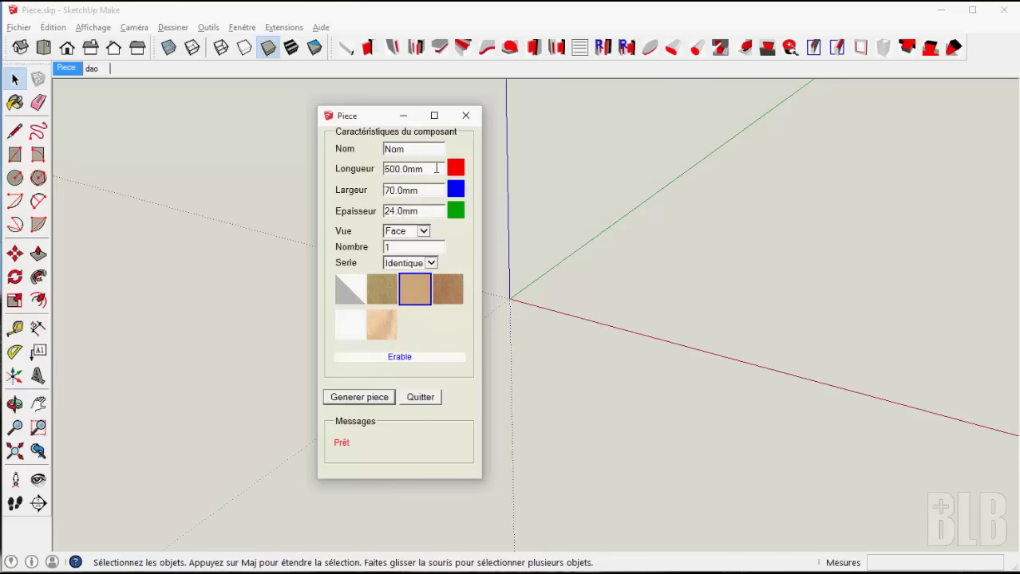
drag(416, 148, 382, 143)
text(Piece)
click(372, 405)
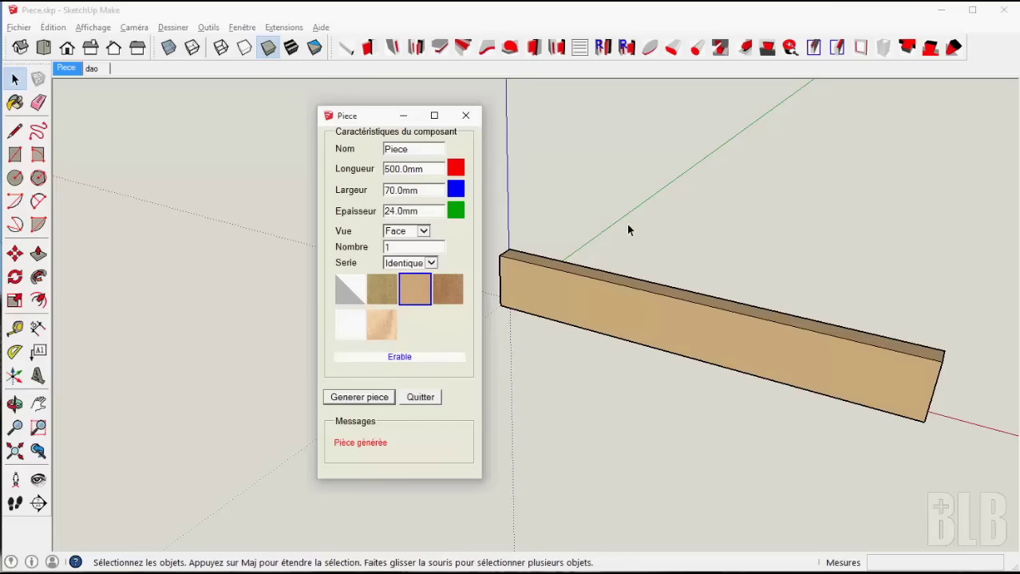
Undo the maple board and regenerate it with Vue set to Droite.
click(56, 30)
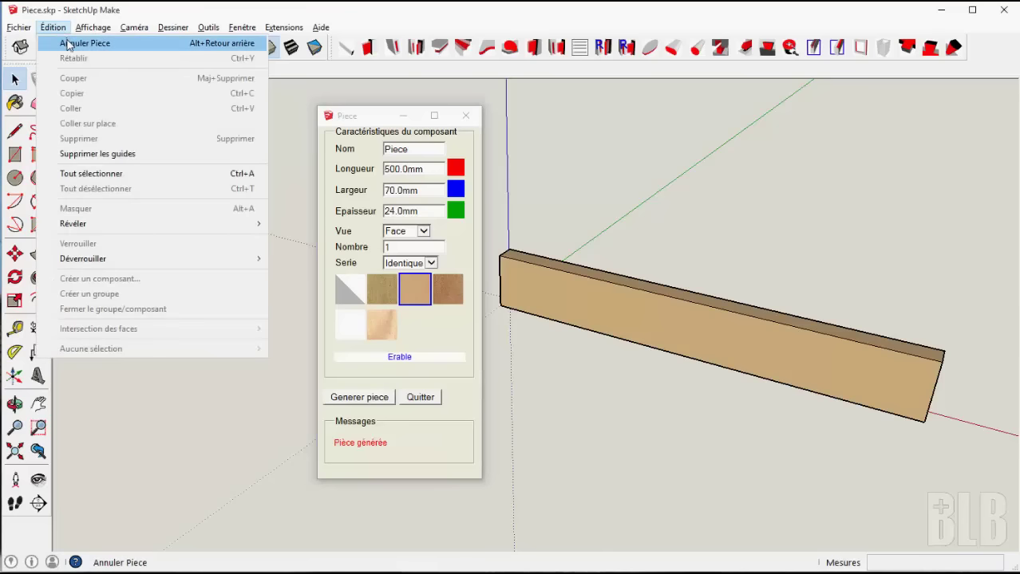
click(70, 49)
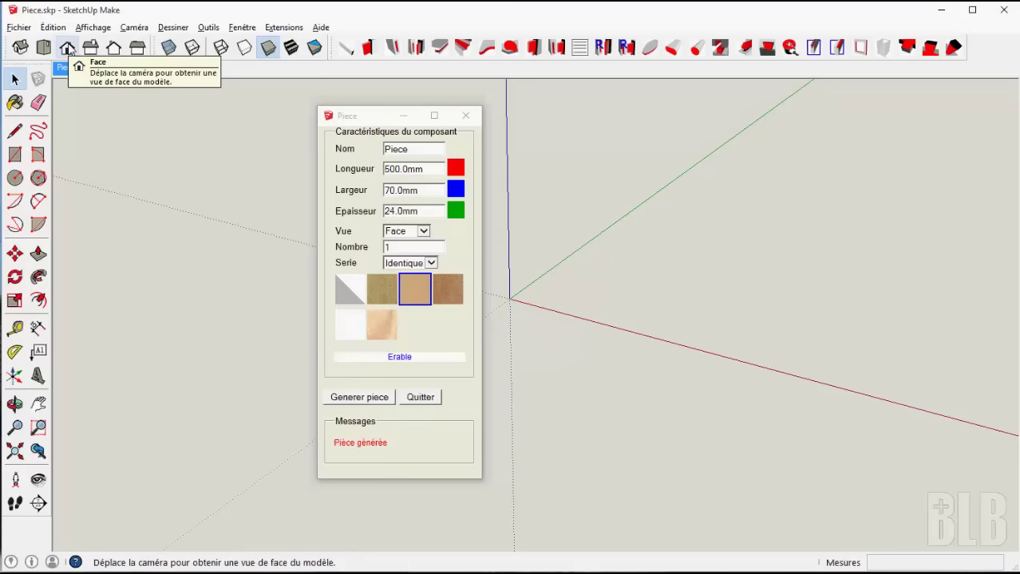
click(427, 233)
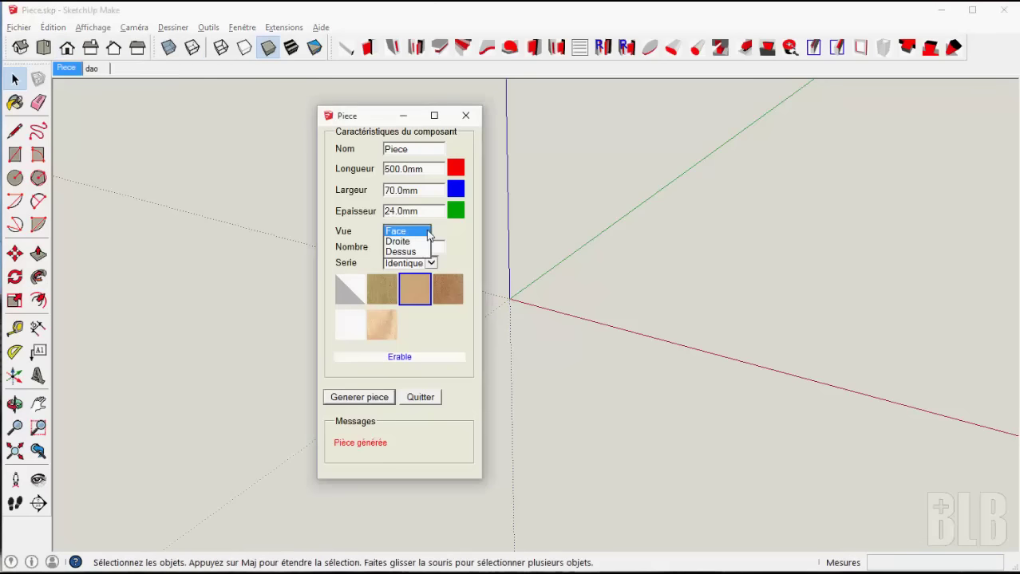
click(415, 241)
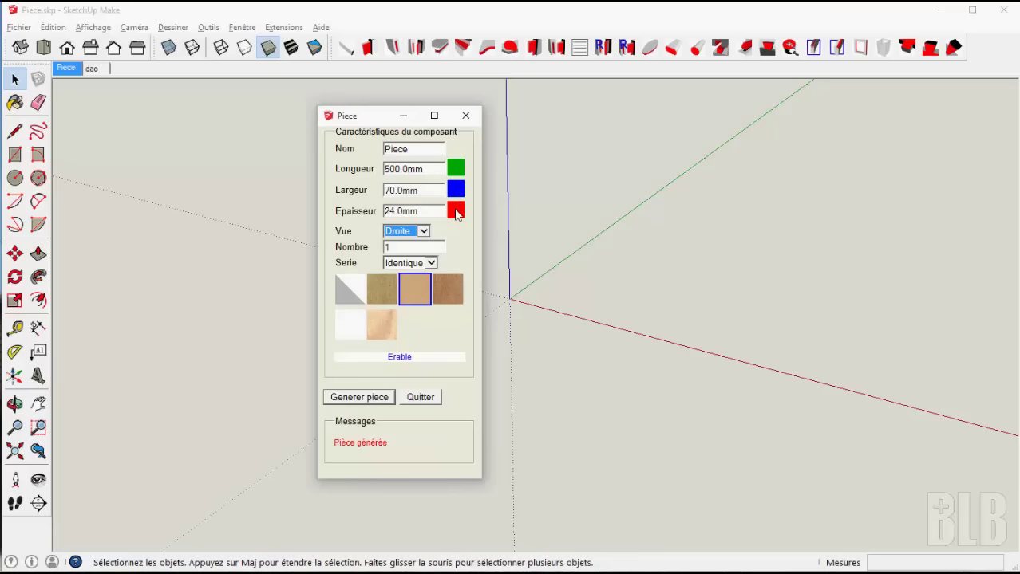
click(378, 403)
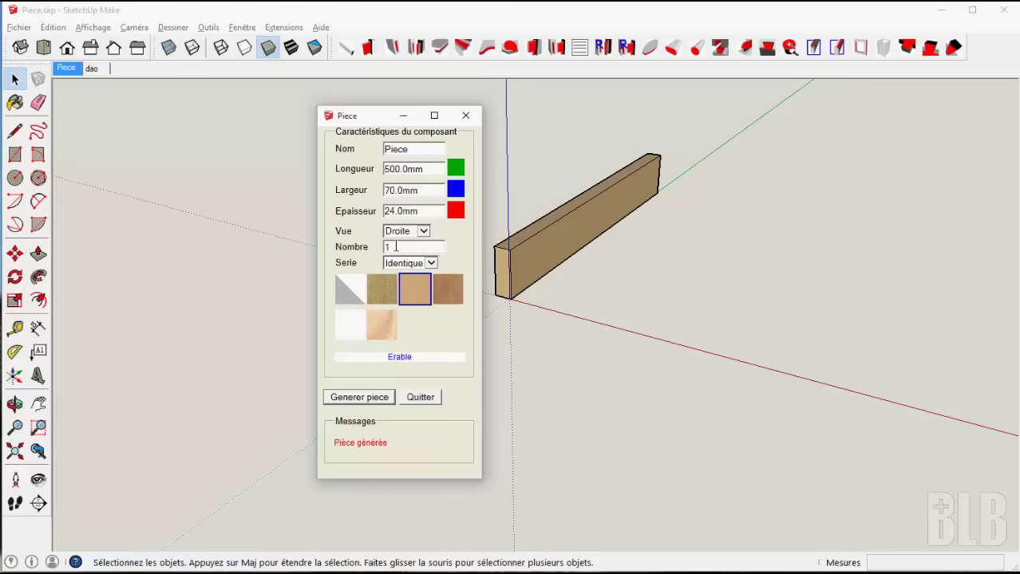
Generate a white Melamine piece with Vue Dessus and Largeur 700 mm, keeping series Identique.
click(434, 264)
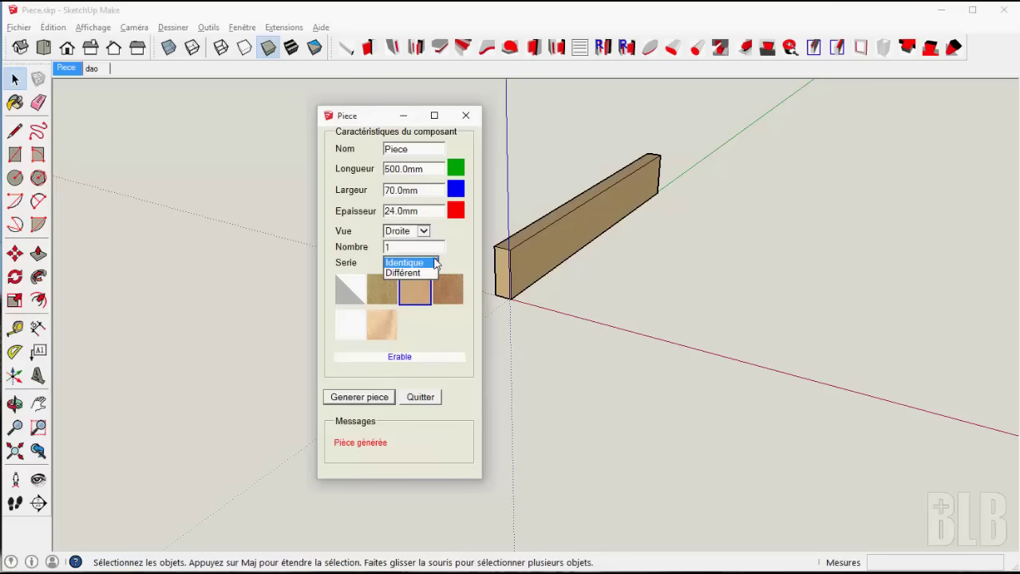
click(435, 263)
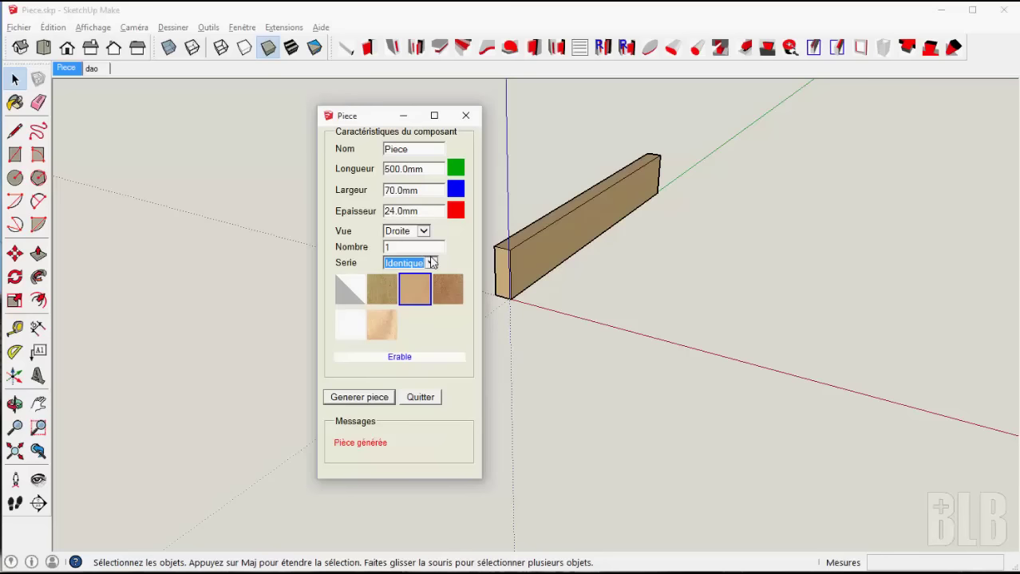
click(965, 533)
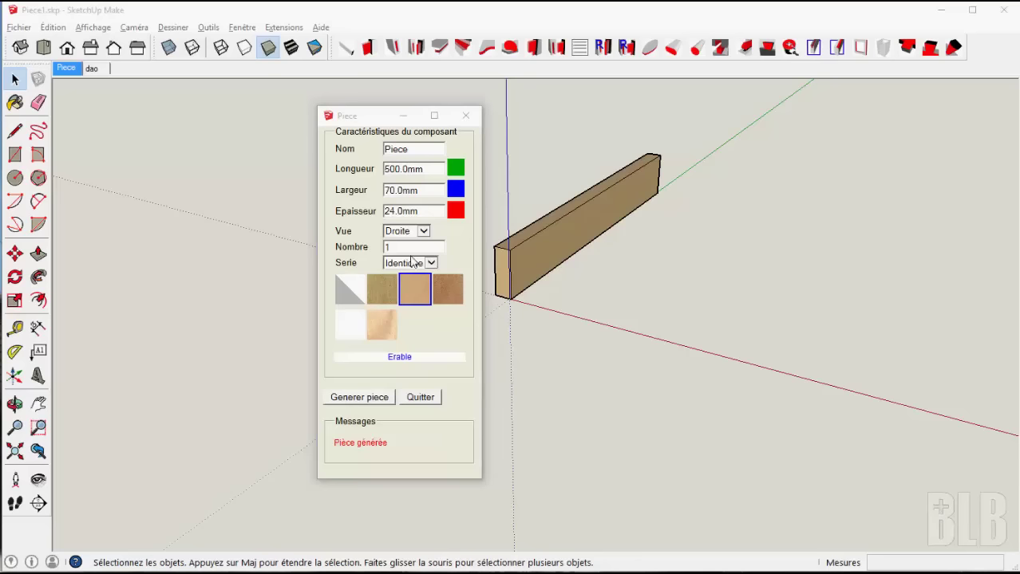
click(359, 331)
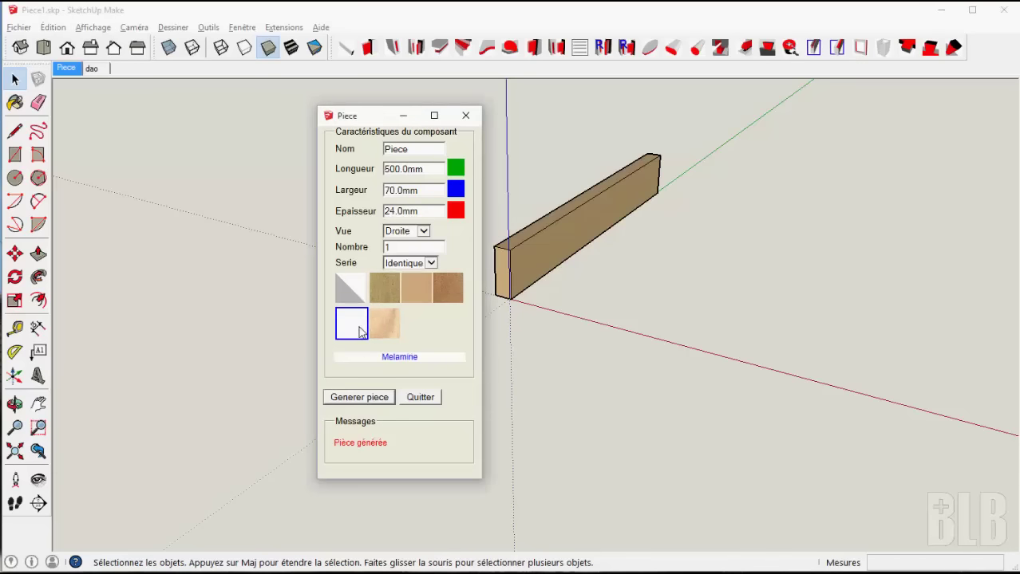
click(423, 231)
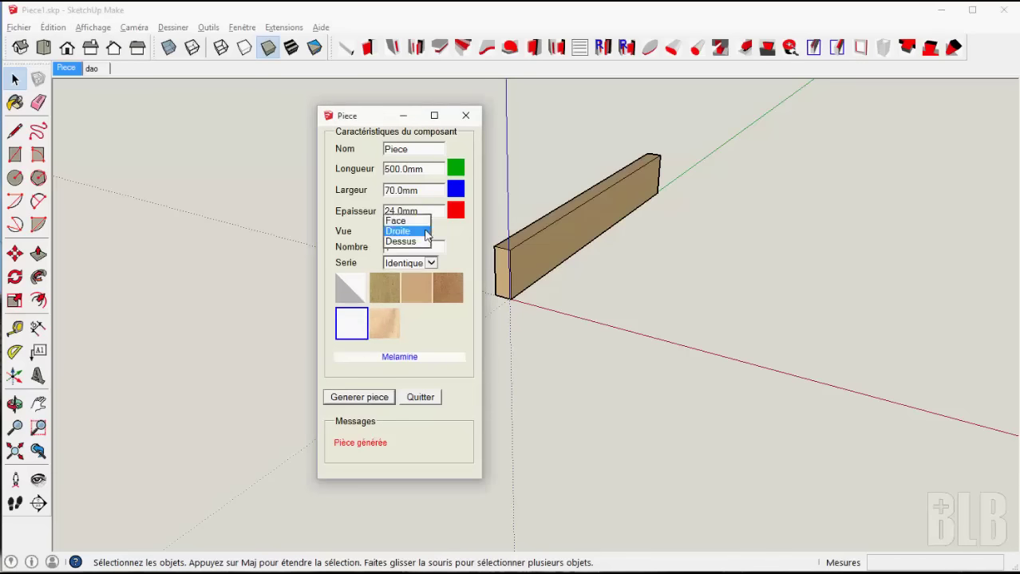
click(418, 241)
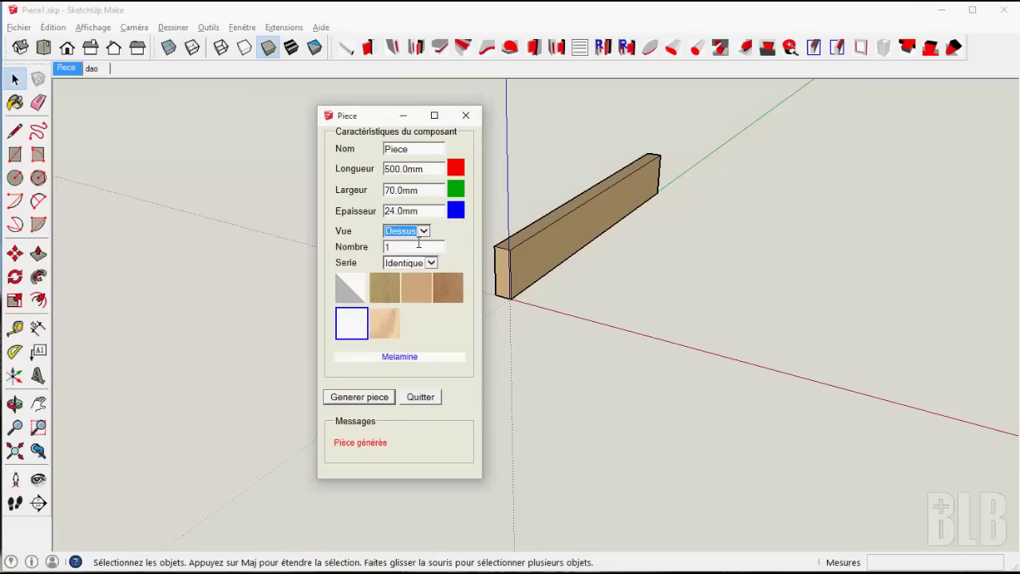
click(387, 190)
text(70)
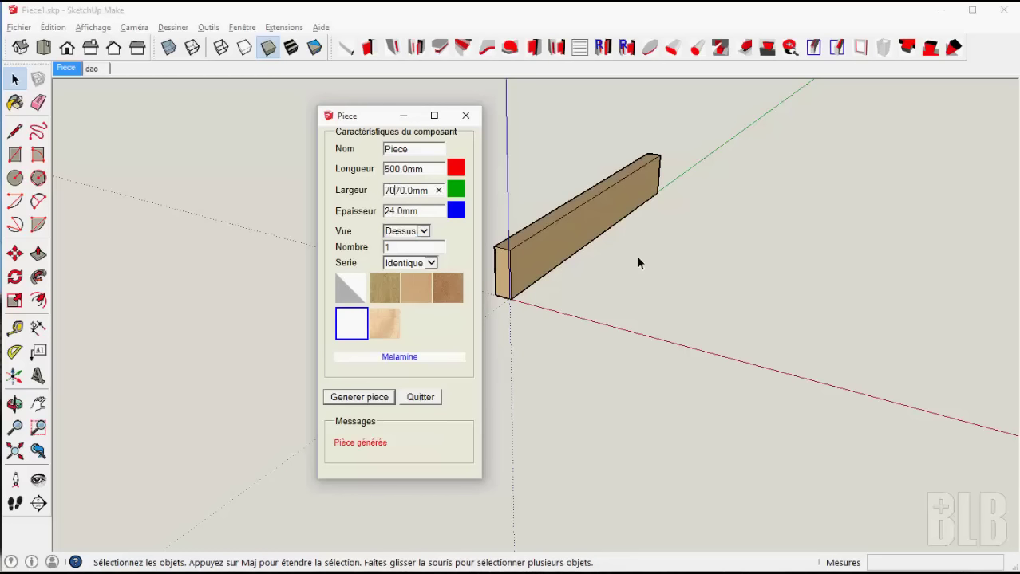
key(Delete)
click(384, 399)
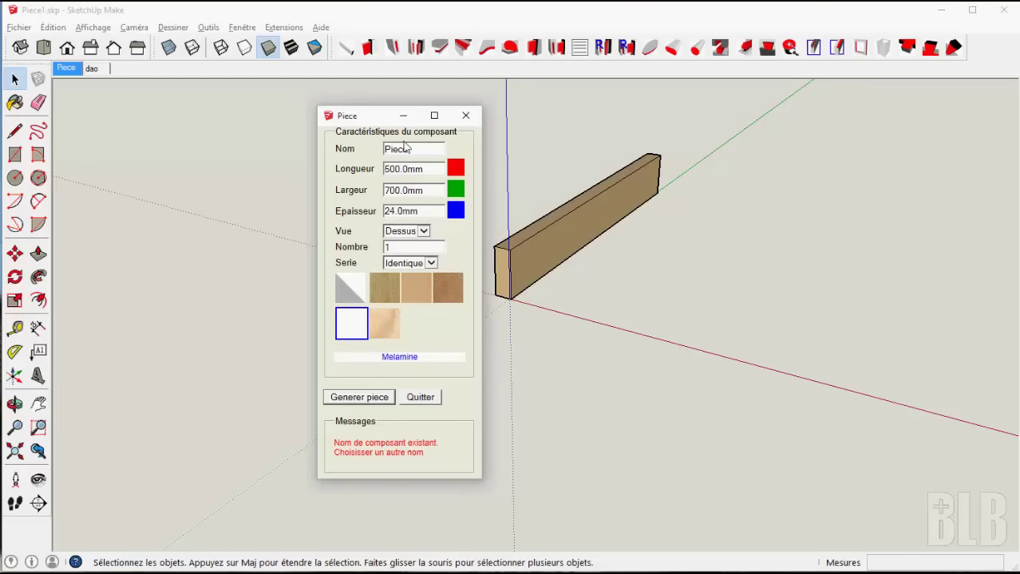
Rename the piece to 'Plateau', generate it, and minimize the Piece dialog.
drag(410, 150, 374, 148)
text(P)
text(lateau)
click(374, 405)
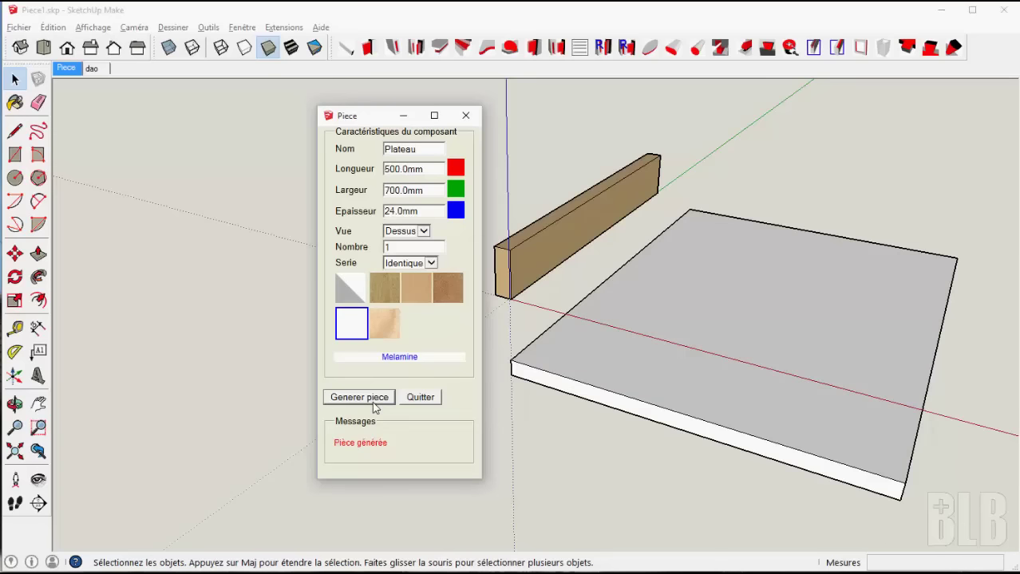
click(406, 118)
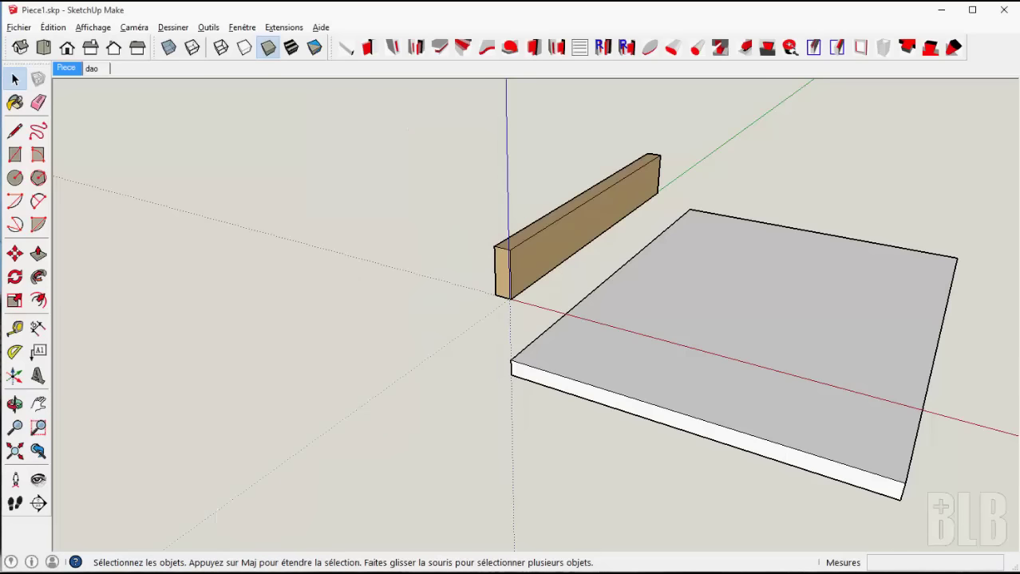
Bring back the Piece dialog and quit it, leaving both boards in the model.
key(alt+Tab)
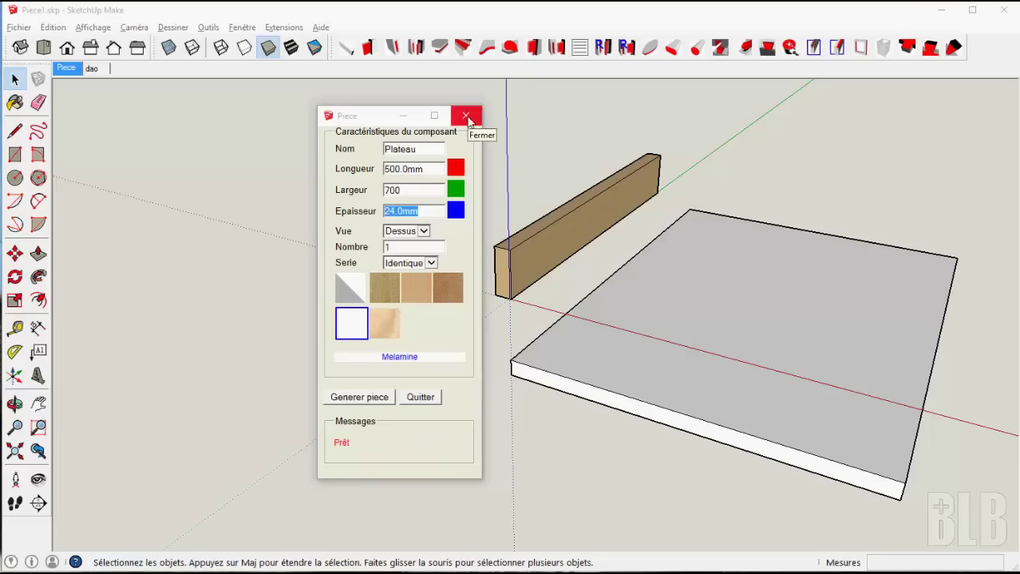
click(429, 398)
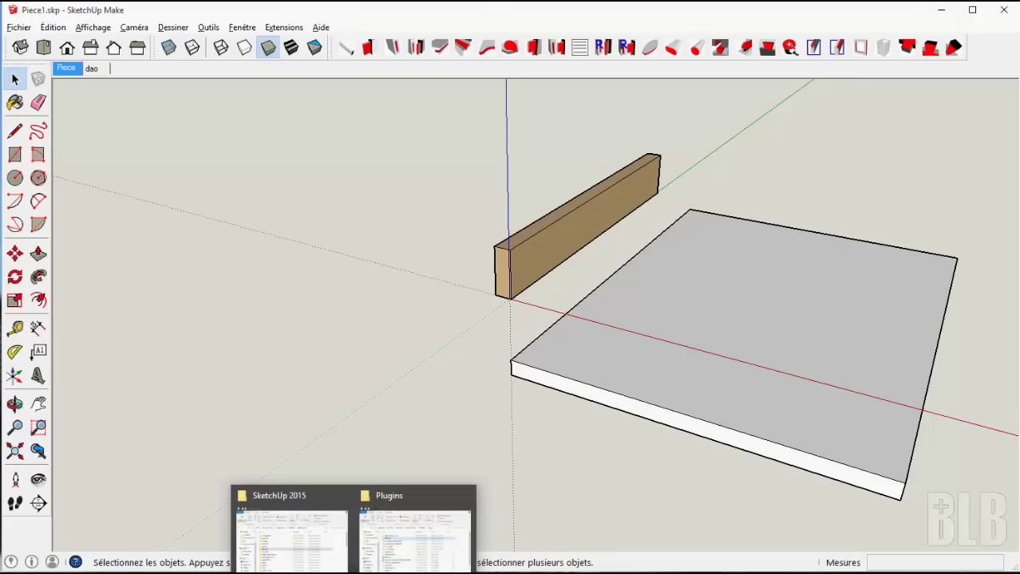
Browse Plugins\BLB-Bois\Piece and its BLB-Bois subfolder, then bring up the SketchUp 2015 folder window.
click(415, 526)
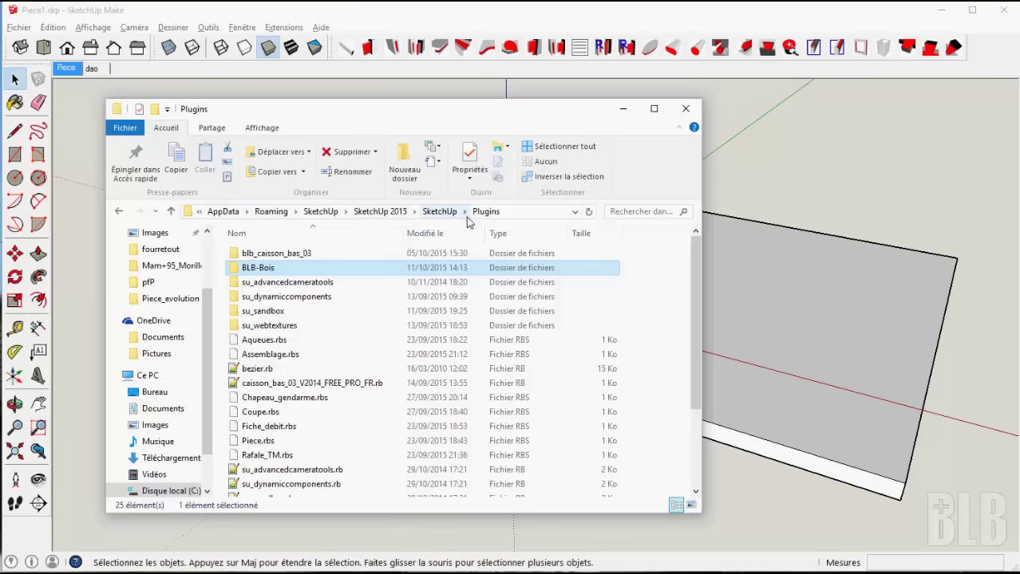
double_click(264, 271)
scroll(270, 414, down, 3)
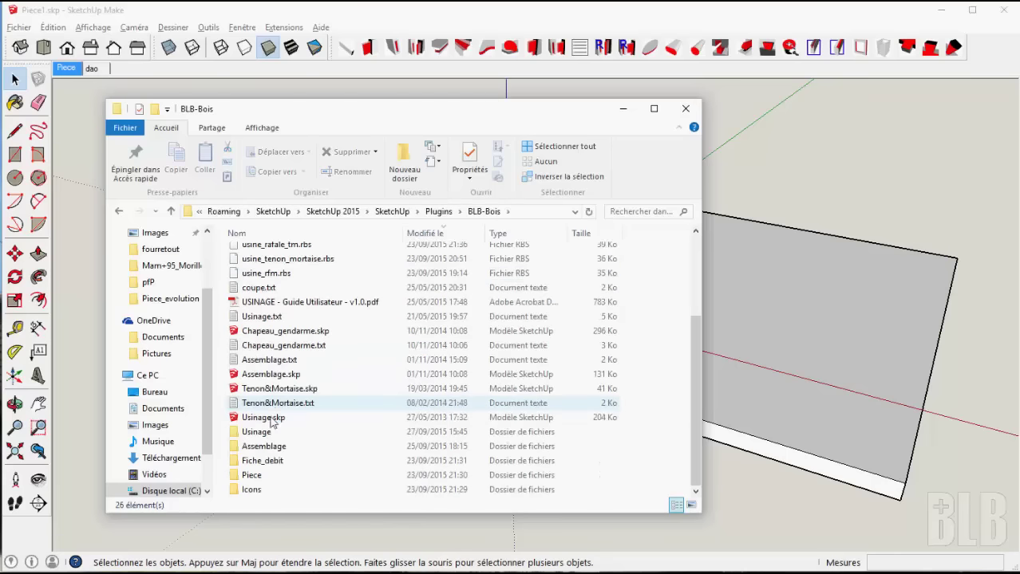
double_click(255, 476)
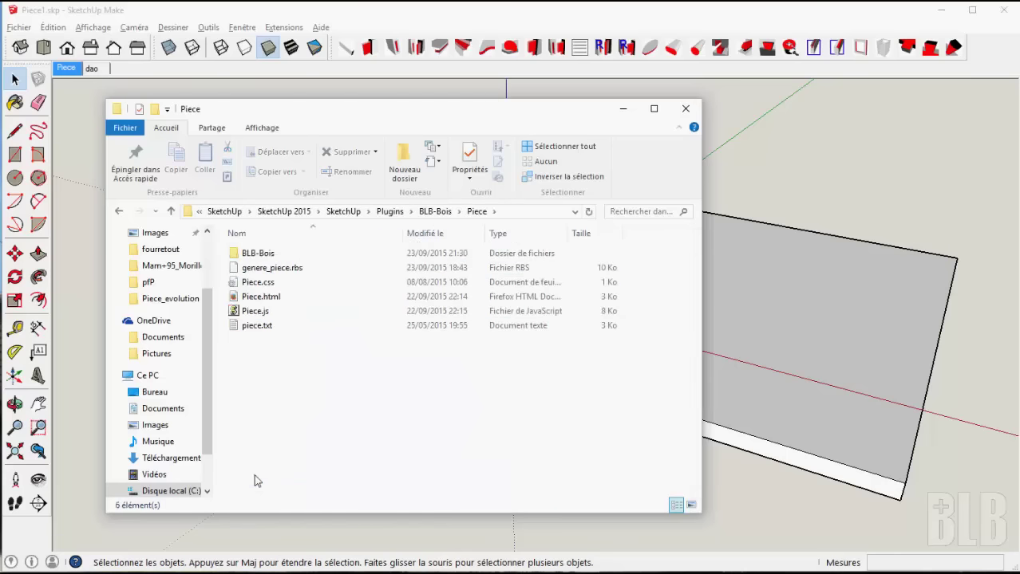
double_click(251, 254)
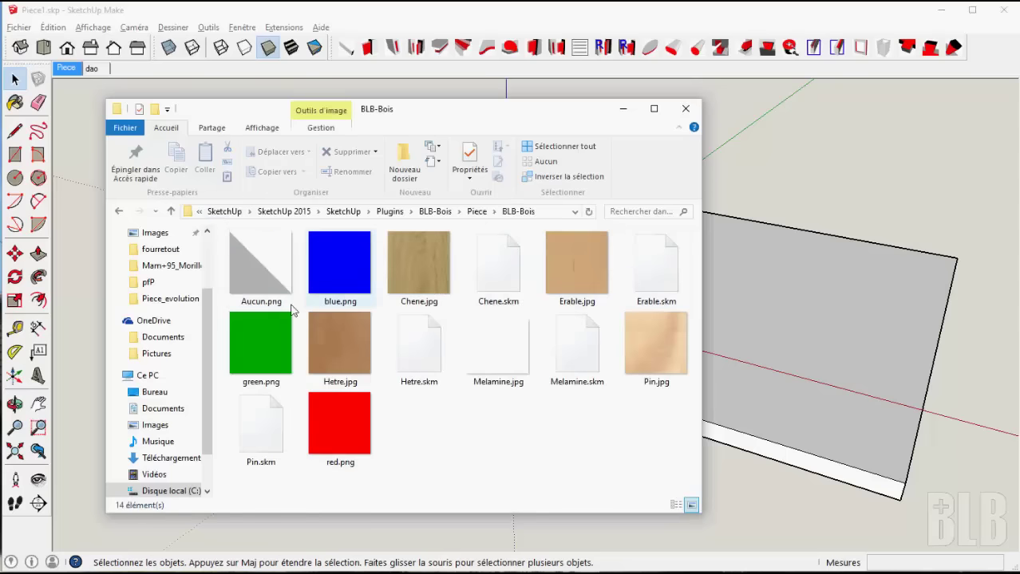
click(479, 212)
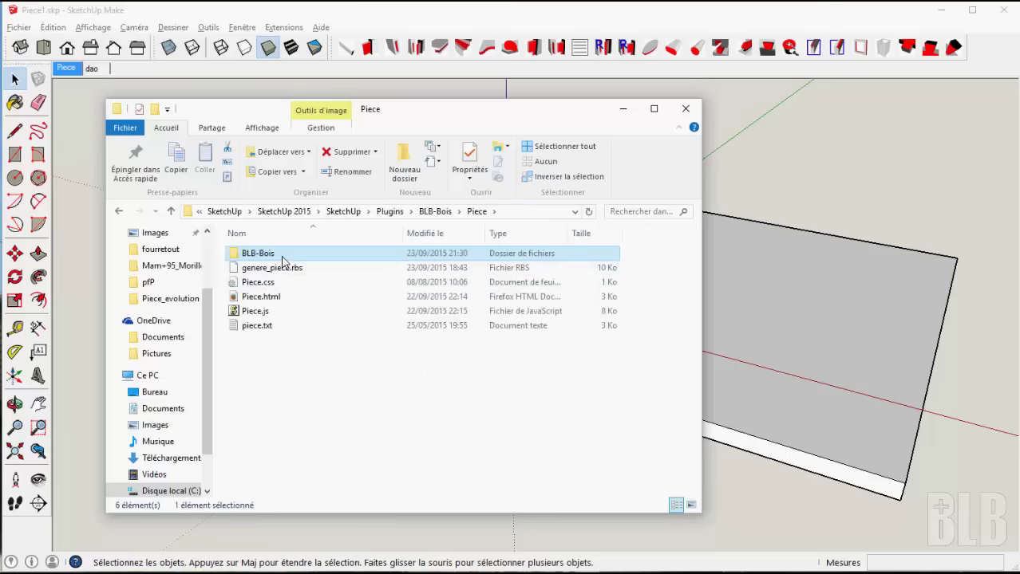
click(283, 255)
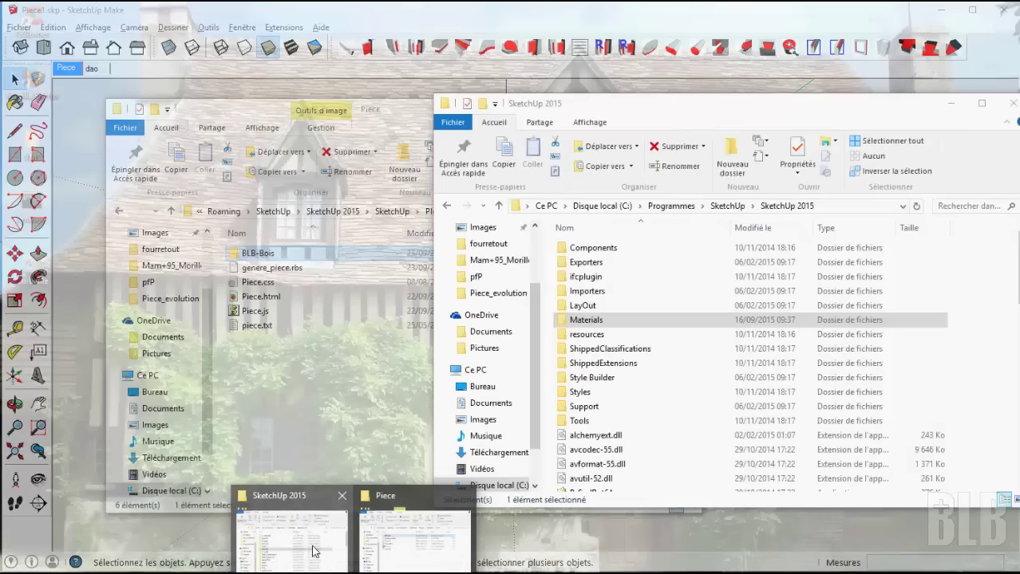
click(314, 550)
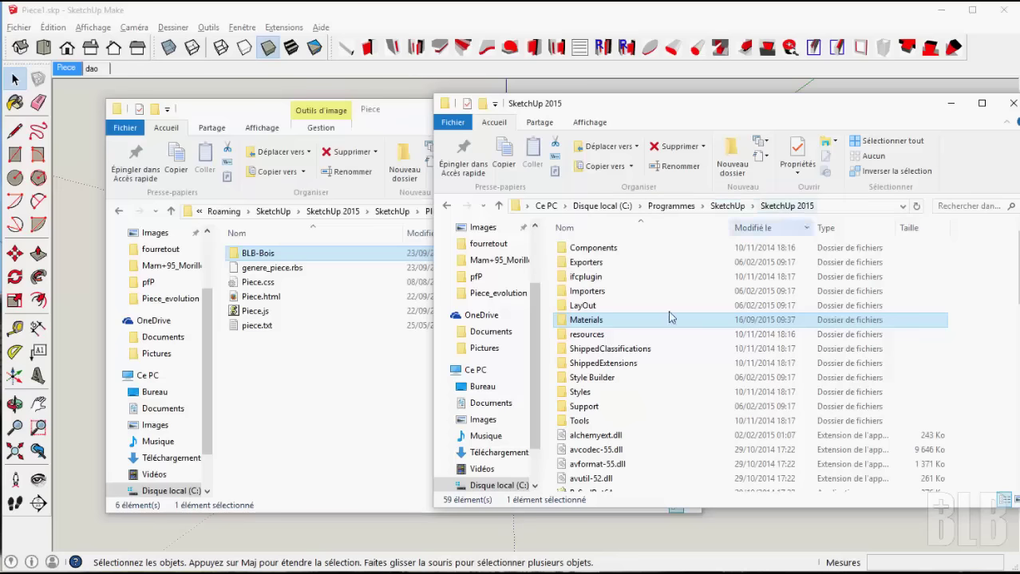
Open Materials\BLB-Bois in the SketchUp 2015 folder to view its texture and .skm files.
double_click(592, 322)
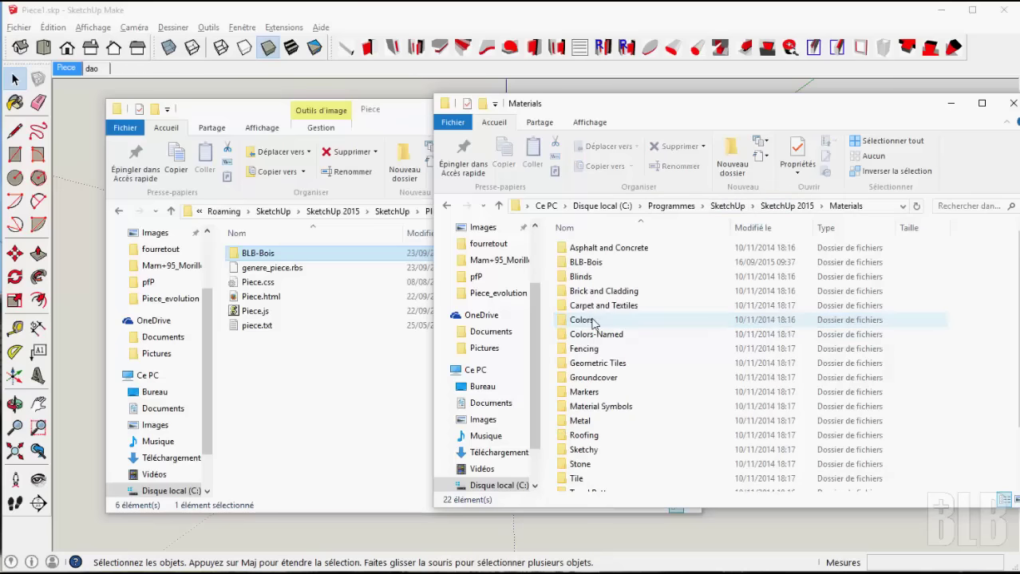
double_click(600, 264)
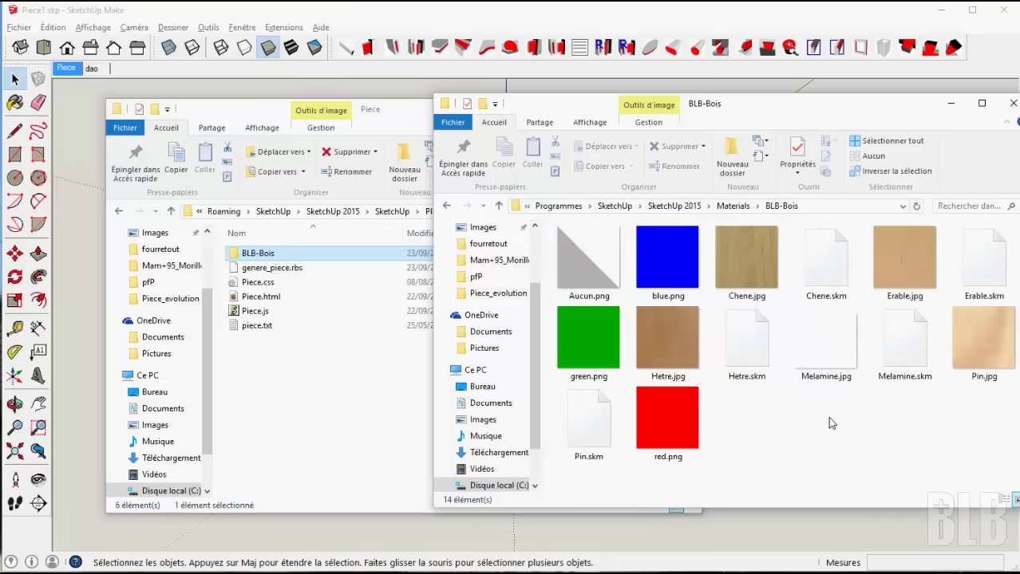
Return to the SketchUp model and reopen the Piece dialog with its default Chene settings.
click(707, 16)
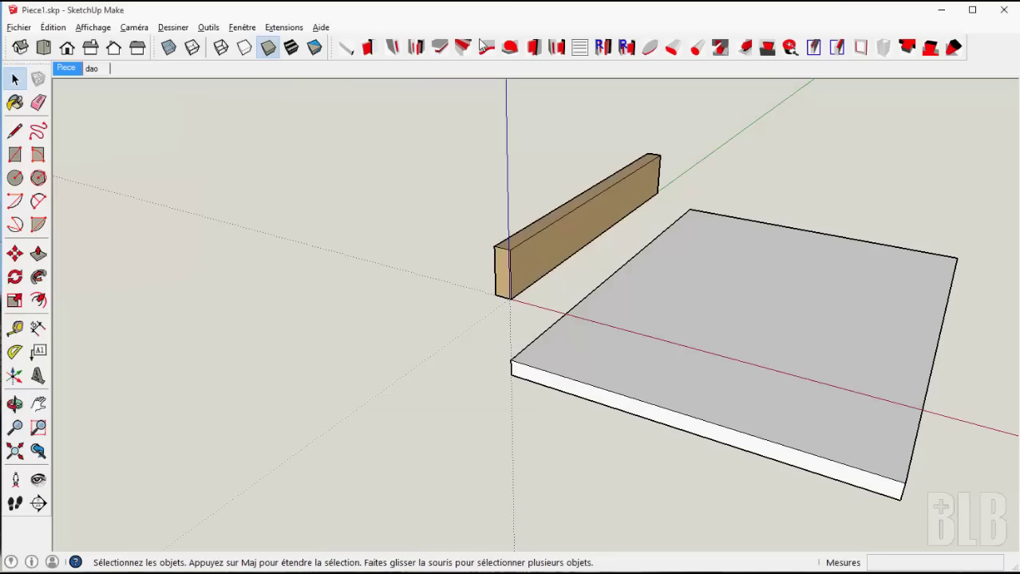
click(344, 48)
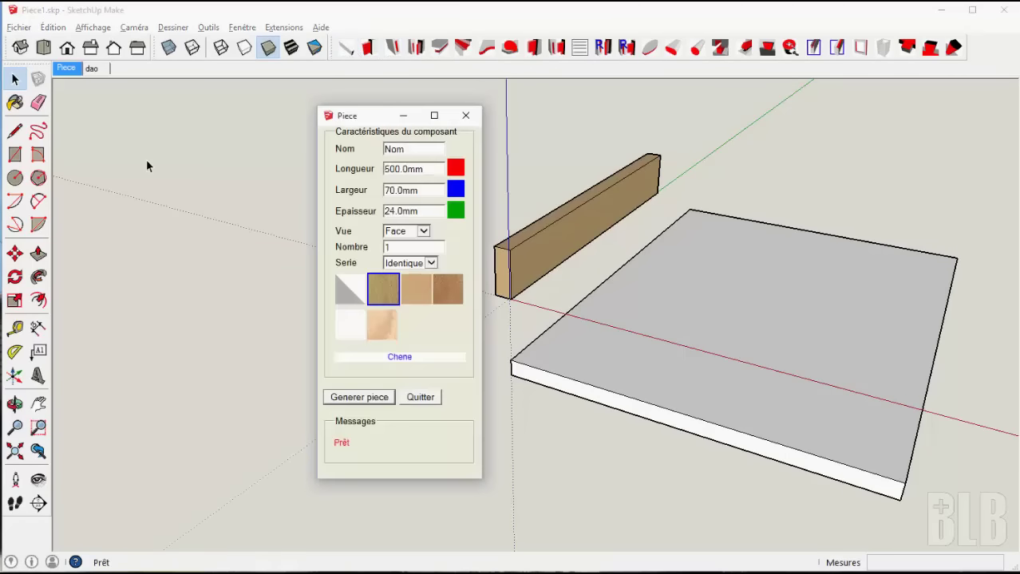